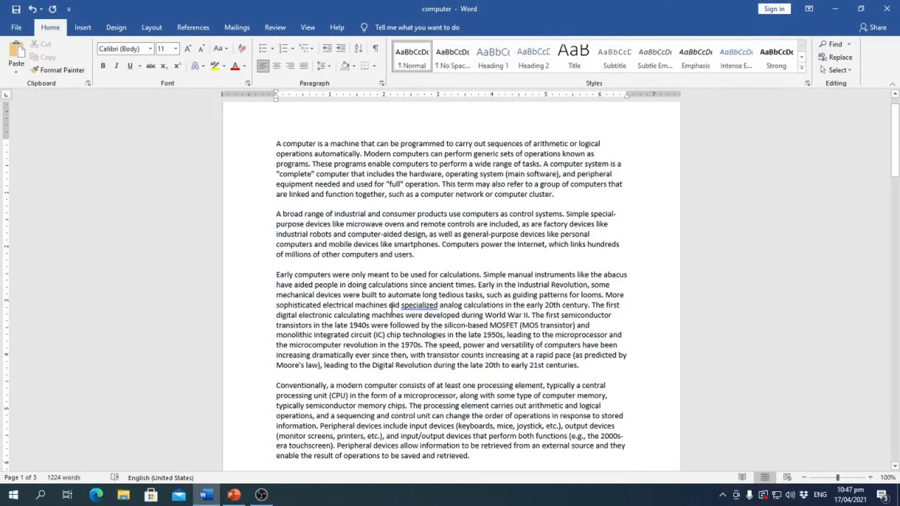
Look through the document to find where the red text begins and where black text resumes after it.
scroll(389, 312, "down", 4)
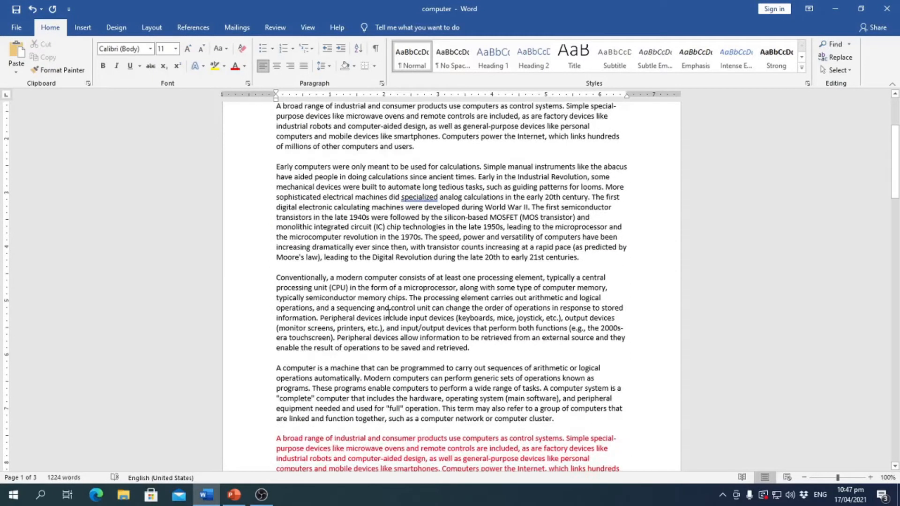
scroll(389, 312, "up", 5)
scroll(388, 313, "down", 4)
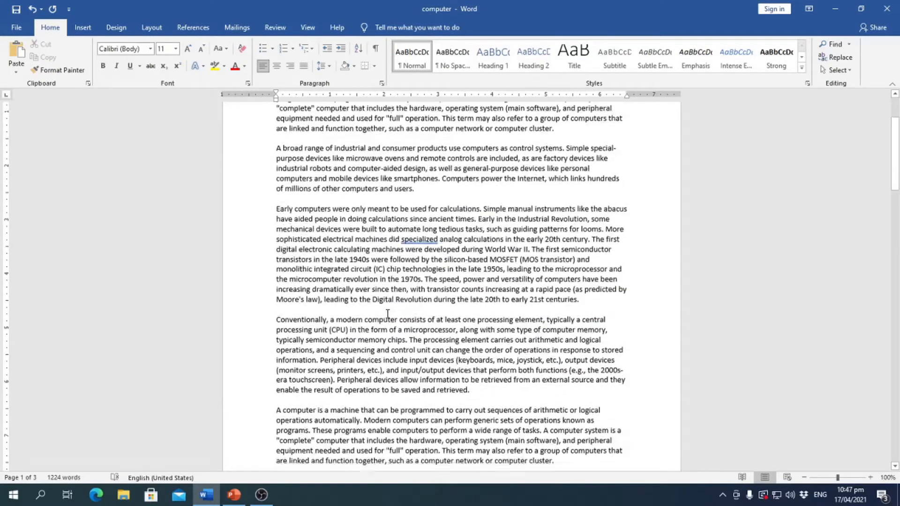
scroll(387, 315, "up", 4)
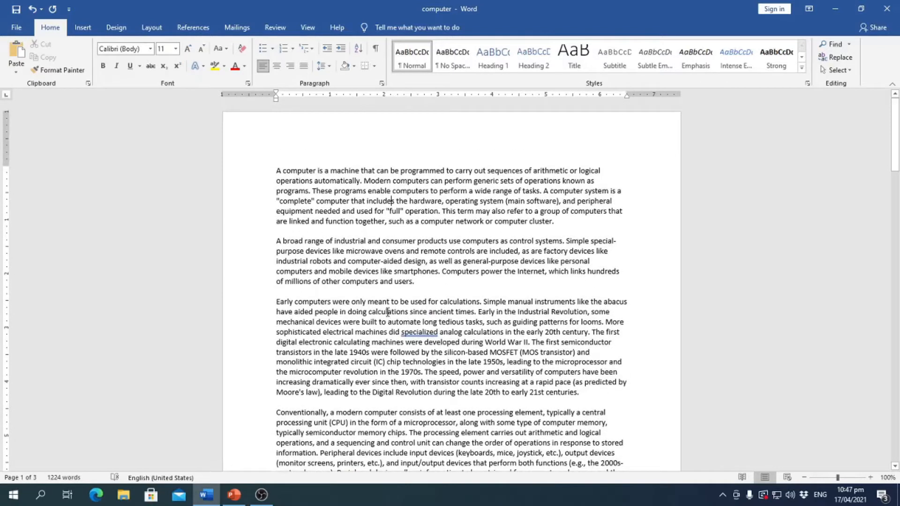
scroll(438, 229, "down", 2)
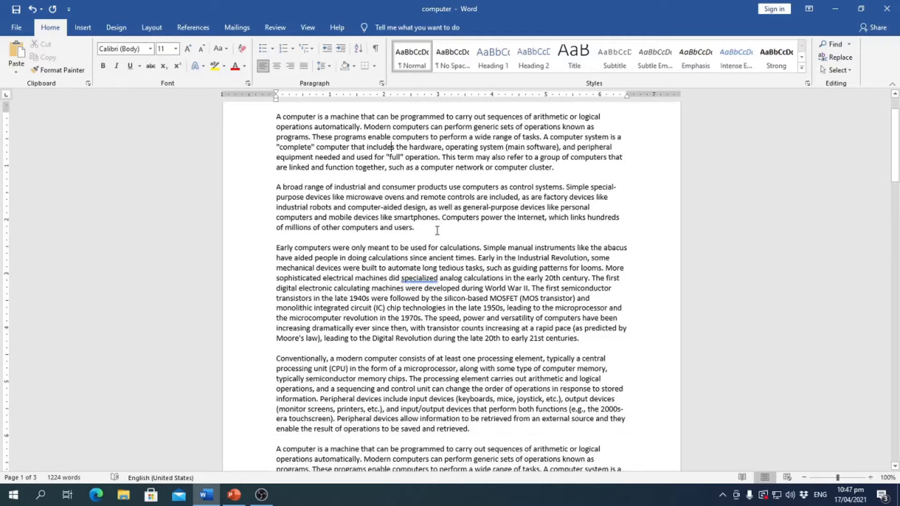
scroll(437, 230, "down", 6)
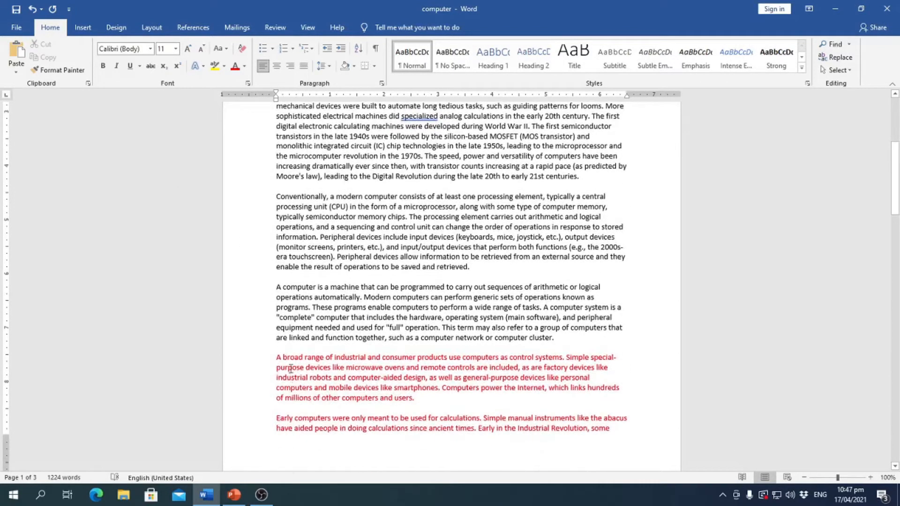
scroll(366, 424, "down", 14)
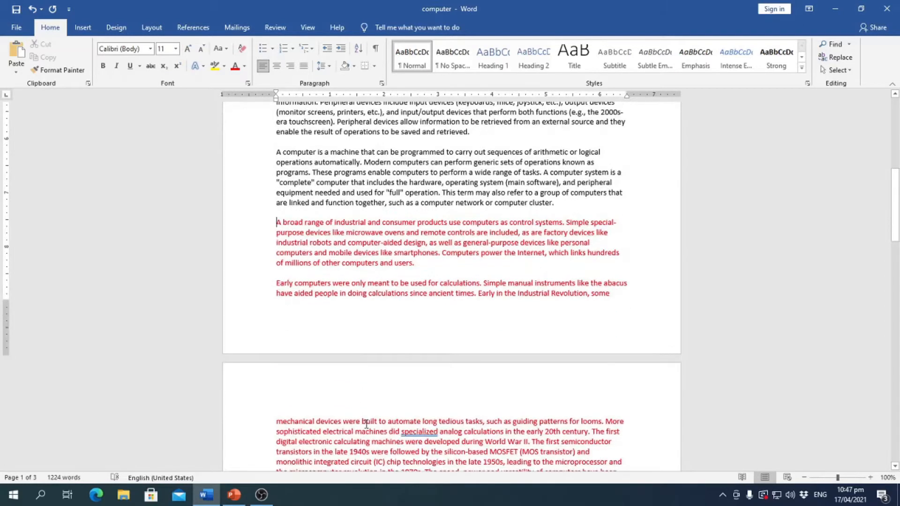
scroll(365, 424, "down", 6)
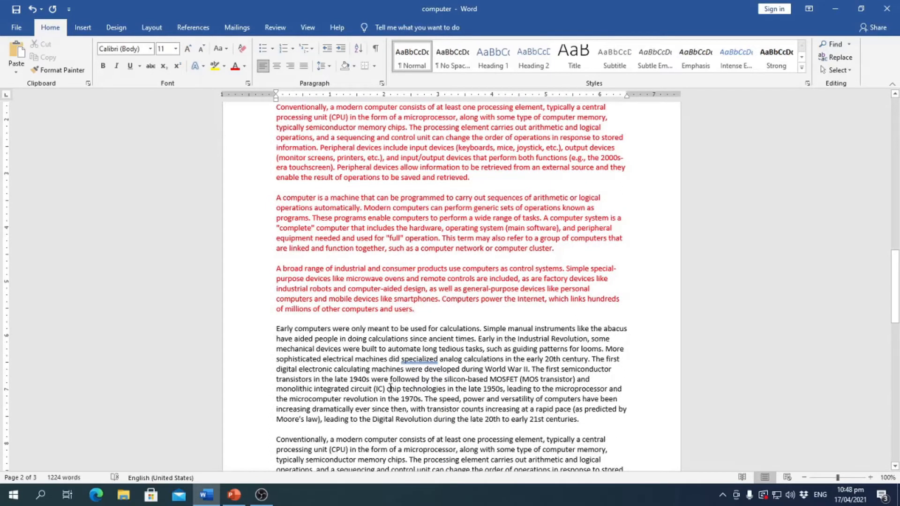
scroll(390, 387, "down", 2)
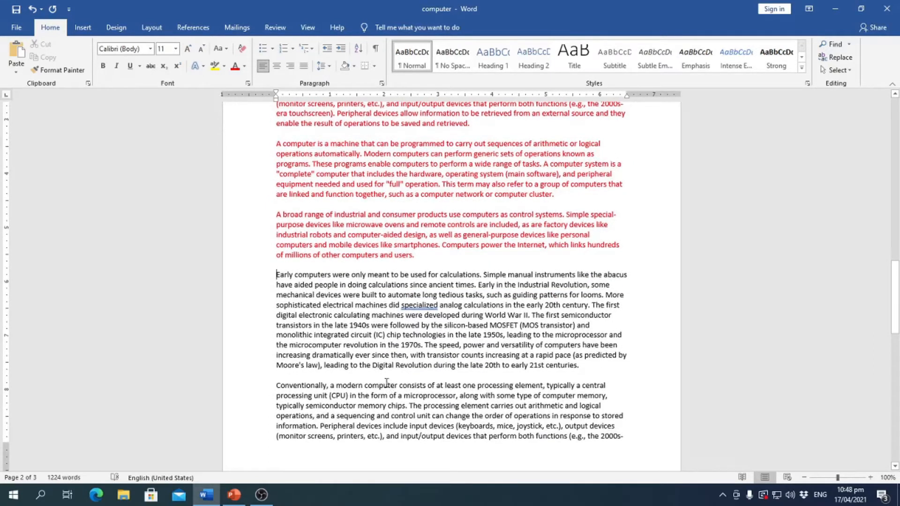
scroll(395, 355, "up", 20)
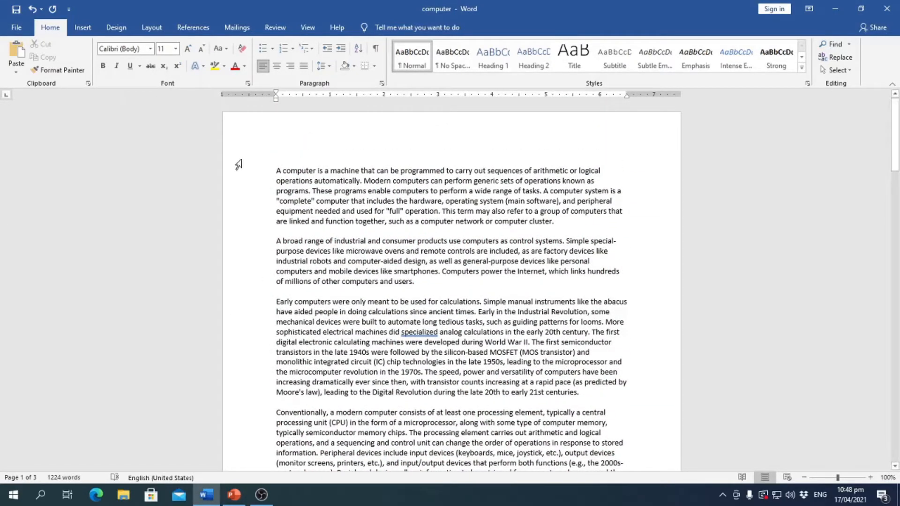
Insert a Next Page section break before the first red paragraph, starting "A broad range of industrial".
left_click(162, 29)
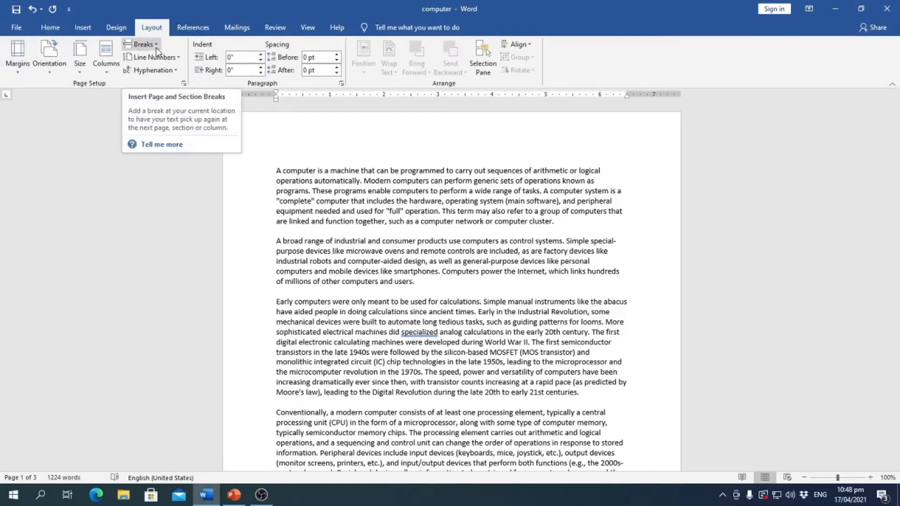
scroll(339, 286, "down", 7)
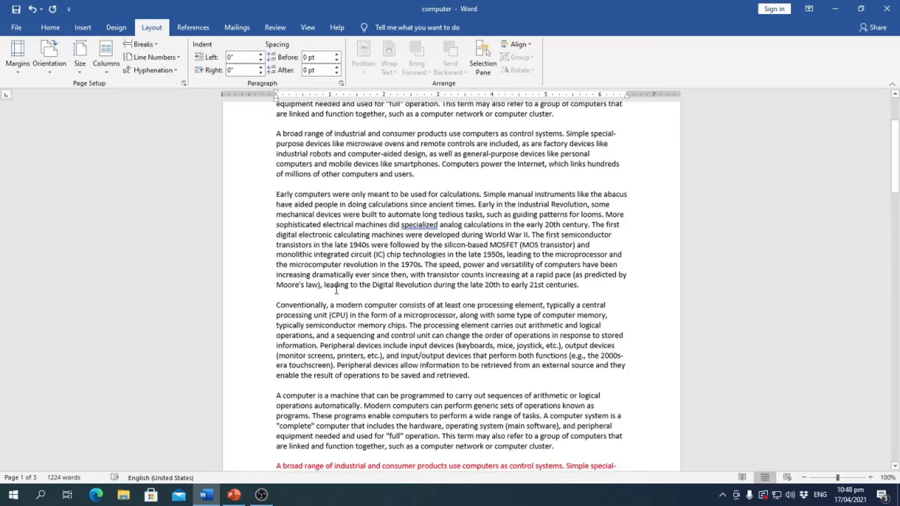
left_click(277, 359)
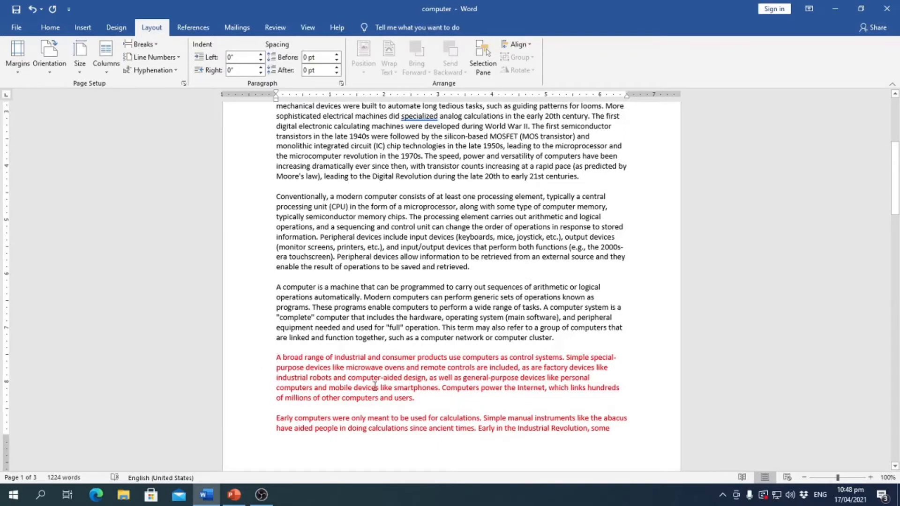
scroll(375, 386, "down", 16)
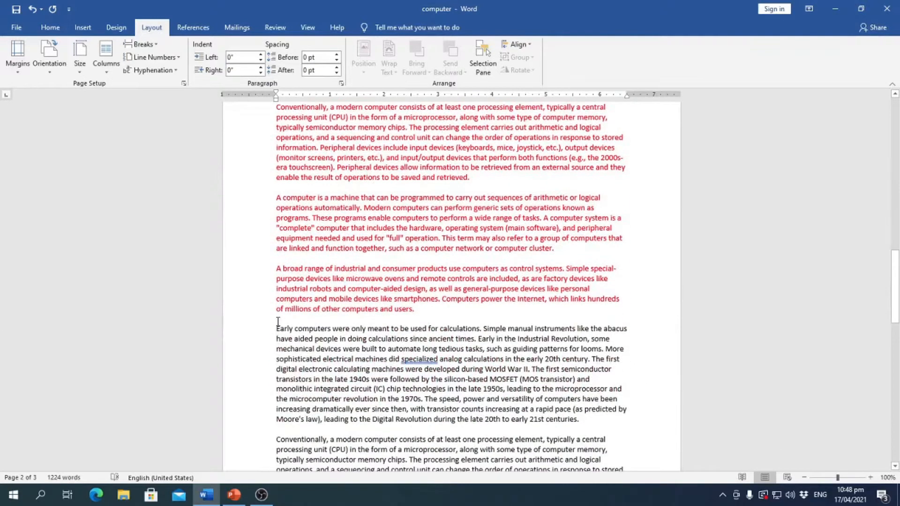
scroll(275, 323, "up", 16)
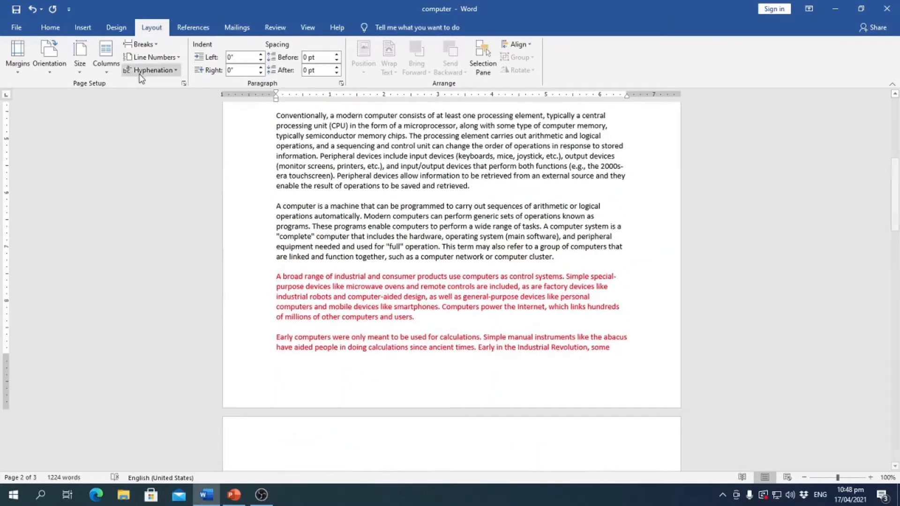
left_click(158, 50)
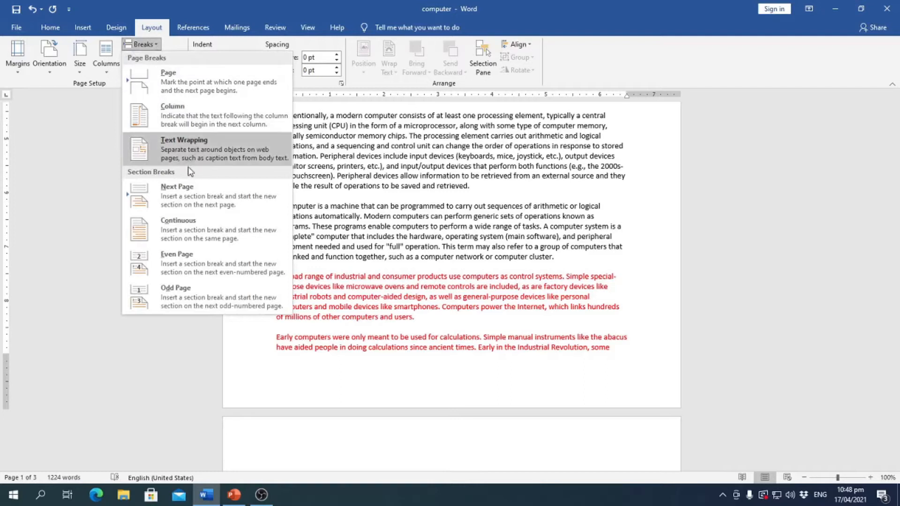
left_click(201, 205)
Insert a Next Page section break before the black paragraph "Early computers were only meant" that follows the red text.
scroll(345, 270, "down", 10)
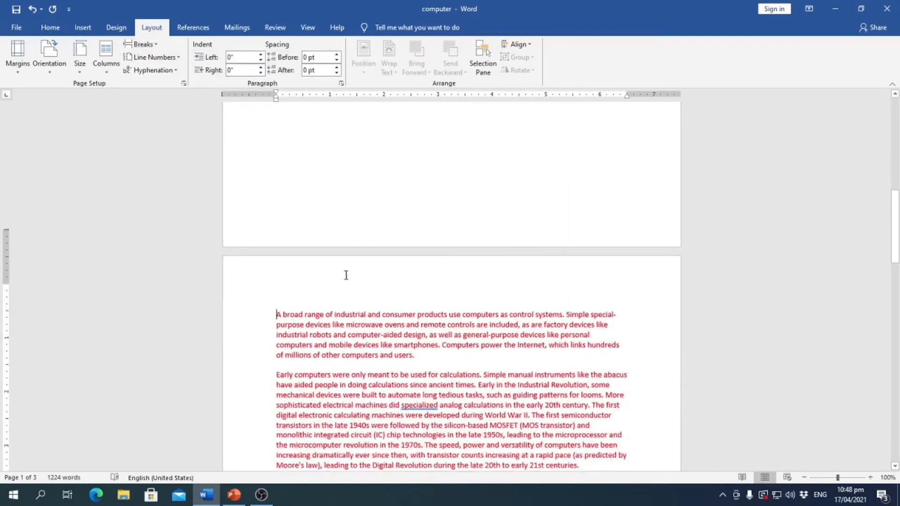
scroll(344, 273, "down", 10)
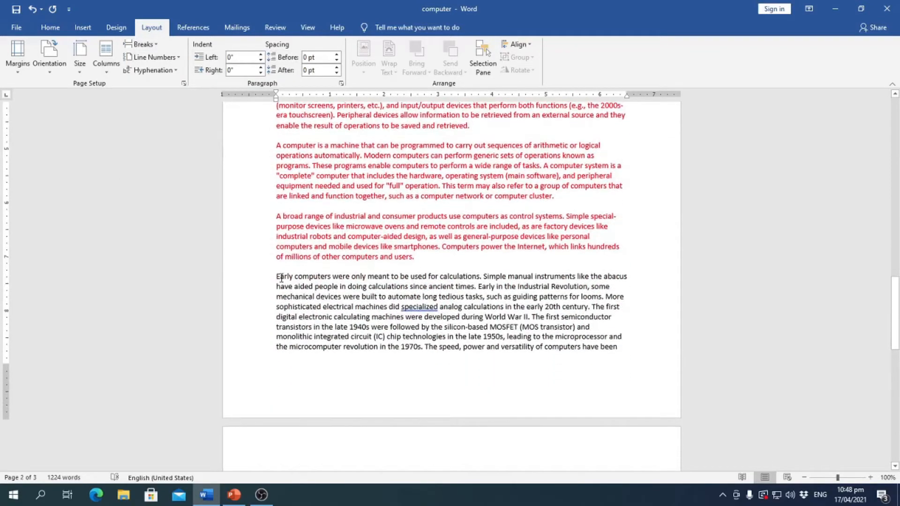
left_click(156, 44)
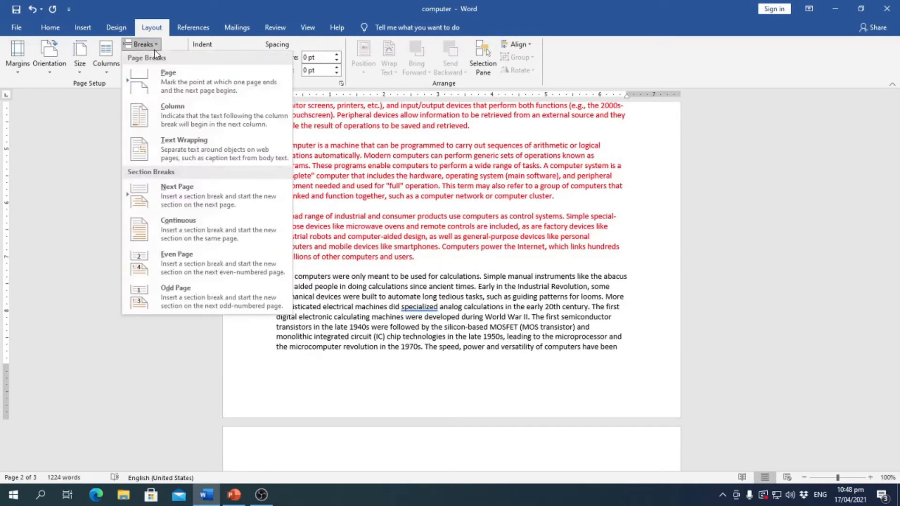
left_click(205, 199)
scroll(446, 370, "down", 5)
Place the cursor at the start of the first red paragraph, inside the red text's section.
scroll(445, 368, "up", 15)
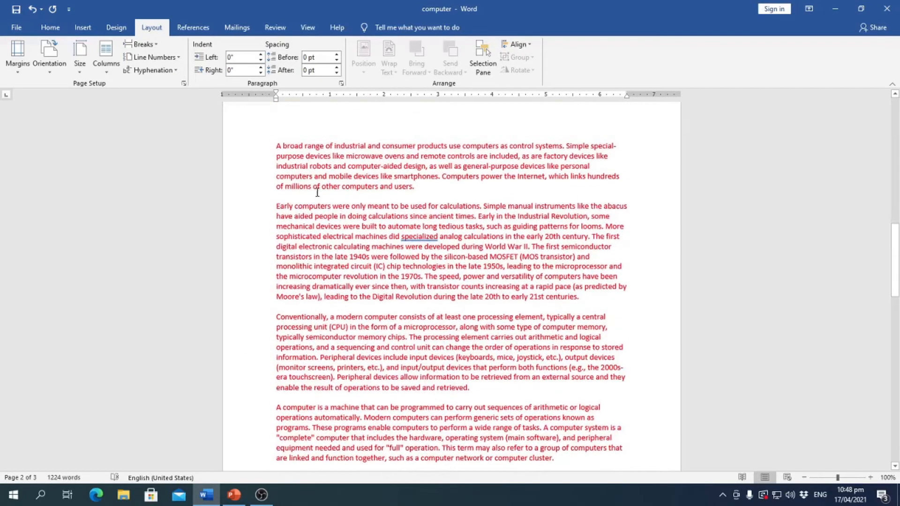
left_click(278, 145)
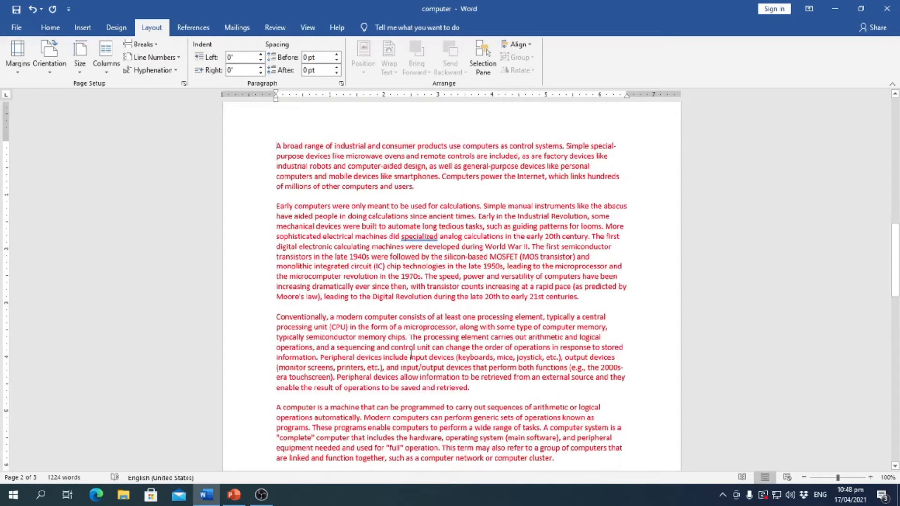
scroll(451, 345, "down", 9)
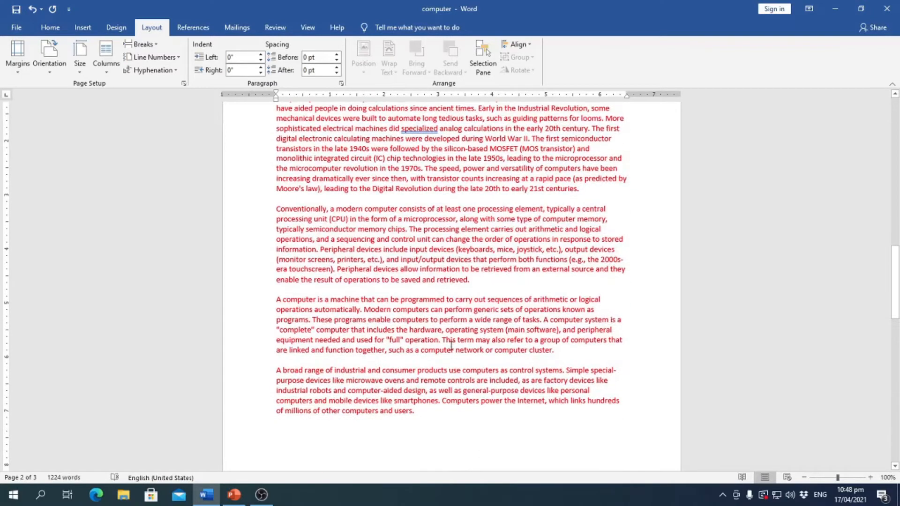
scroll(452, 346, "up", 5)
scroll(451, 345, "up", 4)
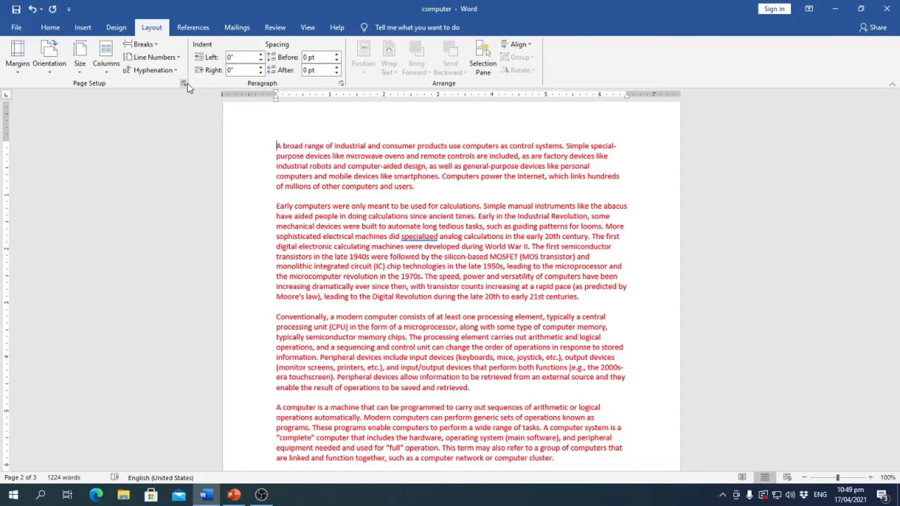
Show paragraph marks and other hidden formatting symbols in the document.
scroll(710, 225, "up", 6)
left_click_drag(895, 217, 873, 152)
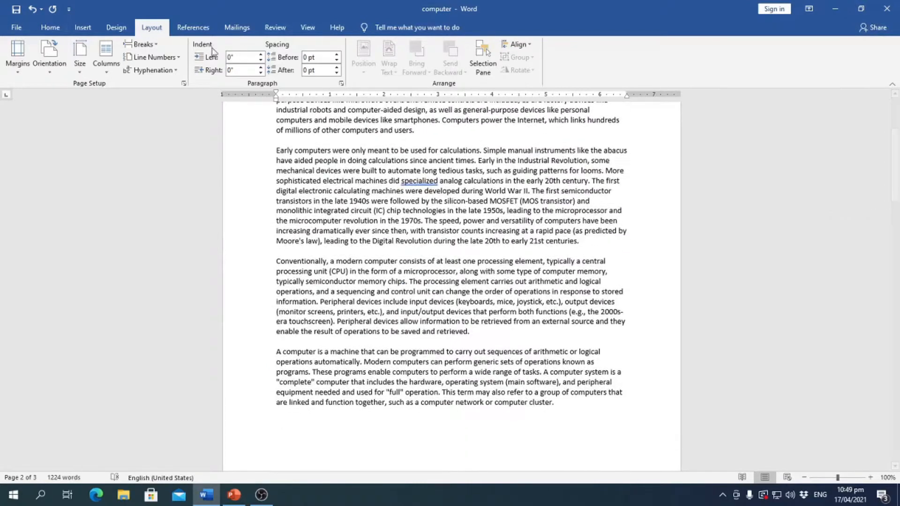
left_click(49, 28)
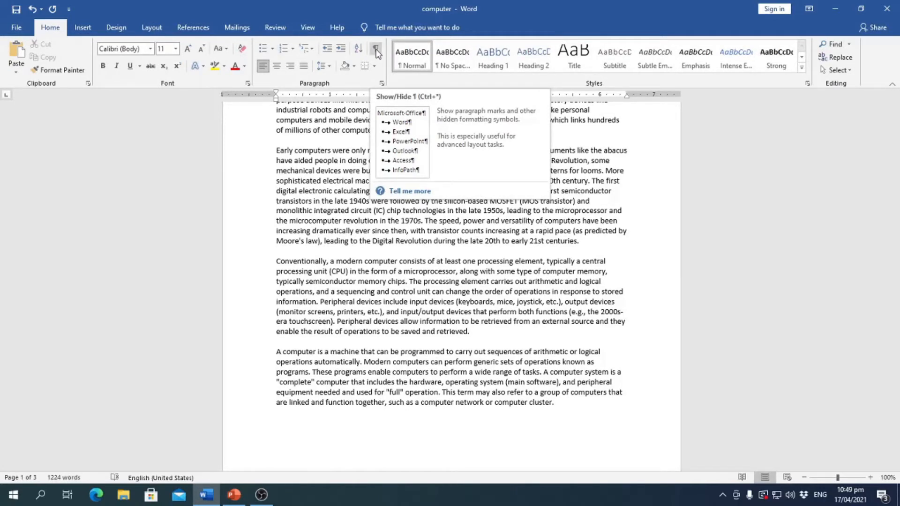
left_click(376, 49)
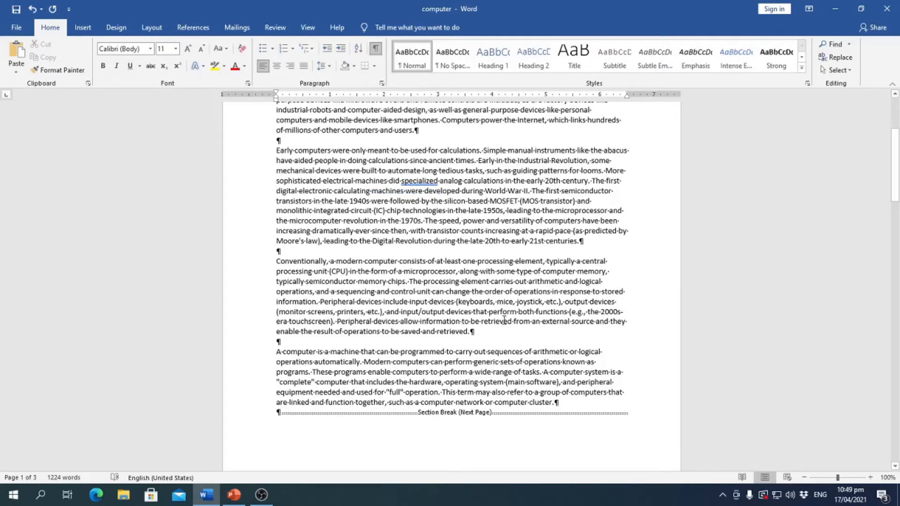
Examine the section break markers before and after the red text and the pages they separate.
scroll(460, 372, "down", 2)
scroll(346, 335, "up", 7)
scroll(347, 343, "down", 9)
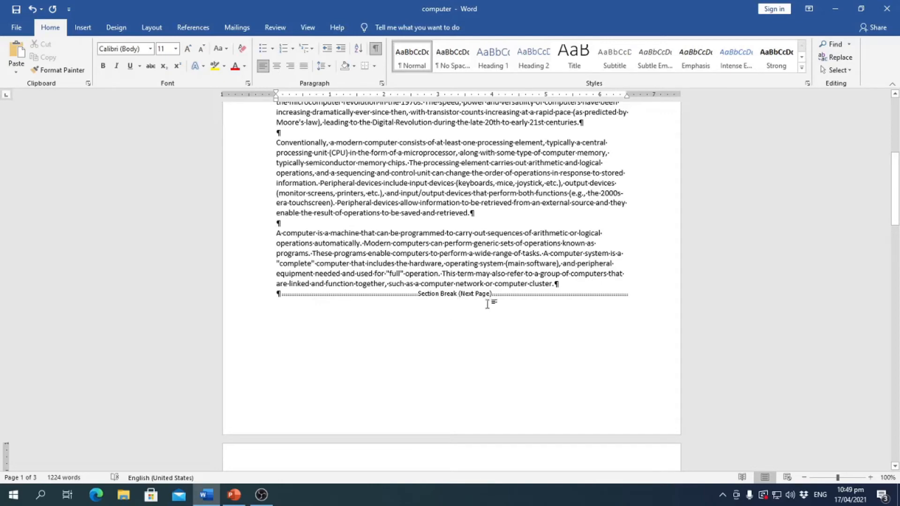
scroll(469, 314, "down", 18)
scroll(429, 345, "down", 5)
scroll(426, 348, "up", 10)
scroll(427, 348, "up", 6)
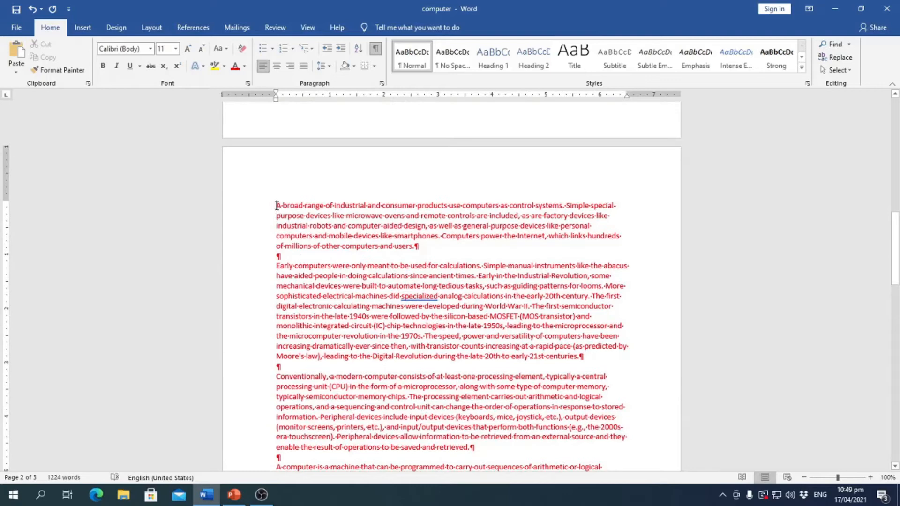
scroll(359, 331, "down", 6)
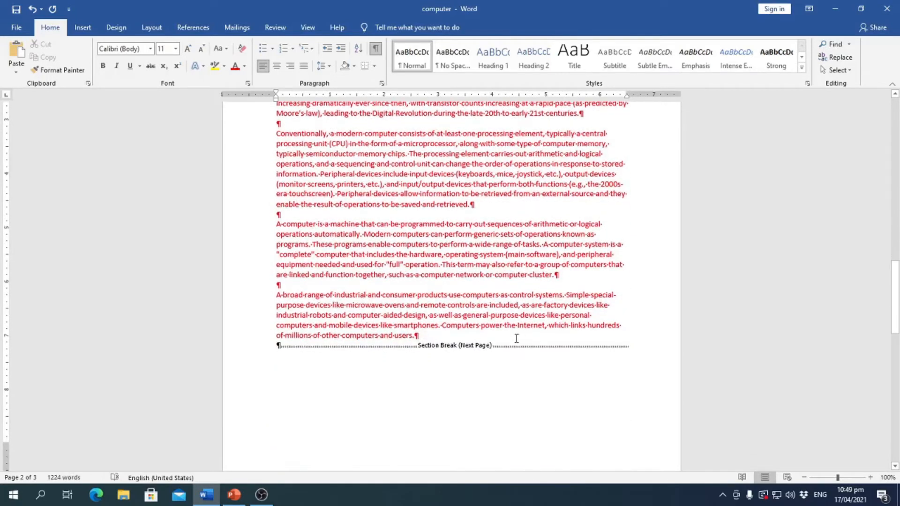
scroll(394, 333, "down", 10)
scroll(398, 337, "up", 5)
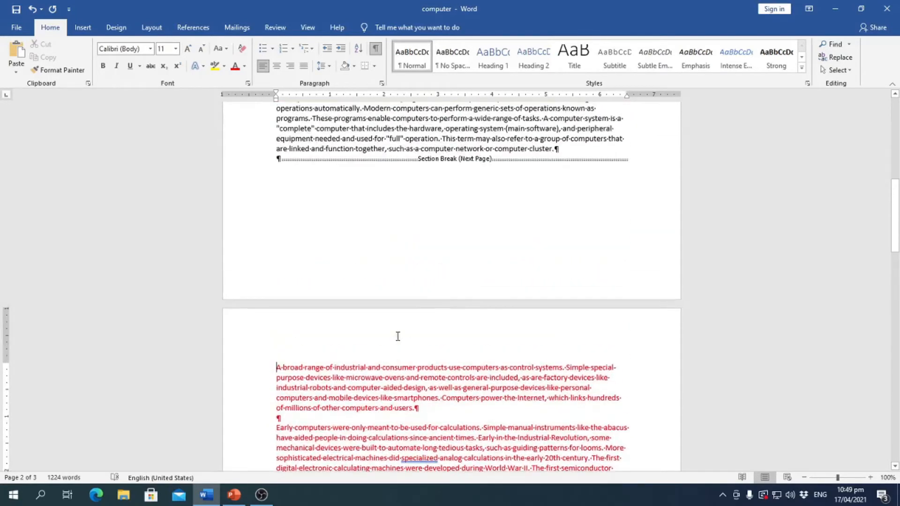
scroll(378, 338, "down", 3)
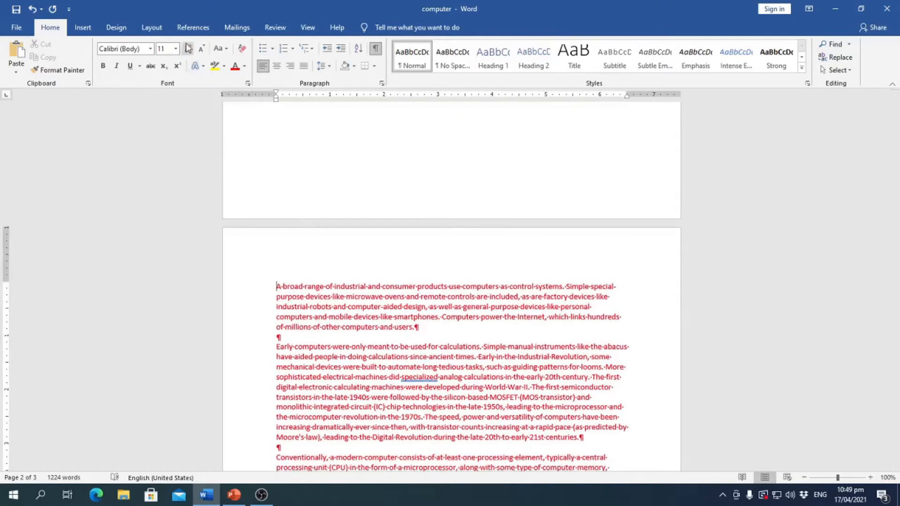
Set the page orientation of the red text's section to Landscape in Page Setup, applied to This section.
left_click(151, 31)
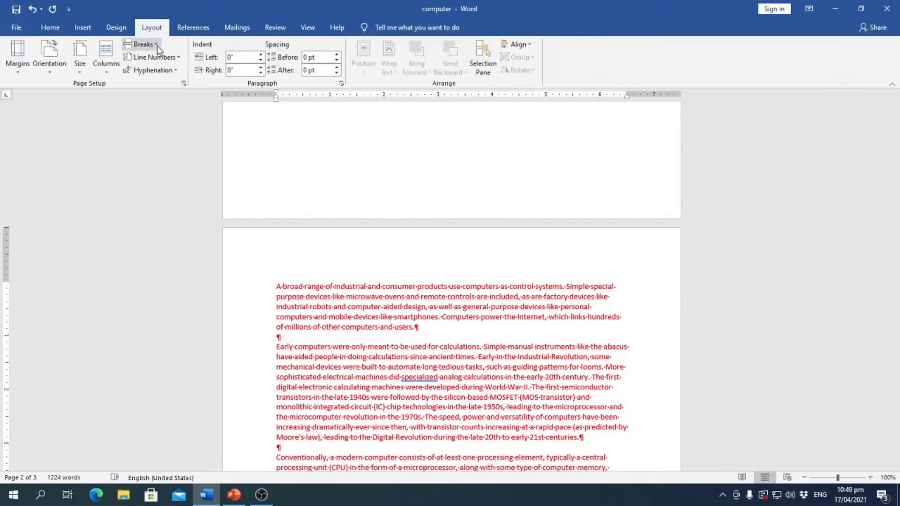
left_click(184, 83)
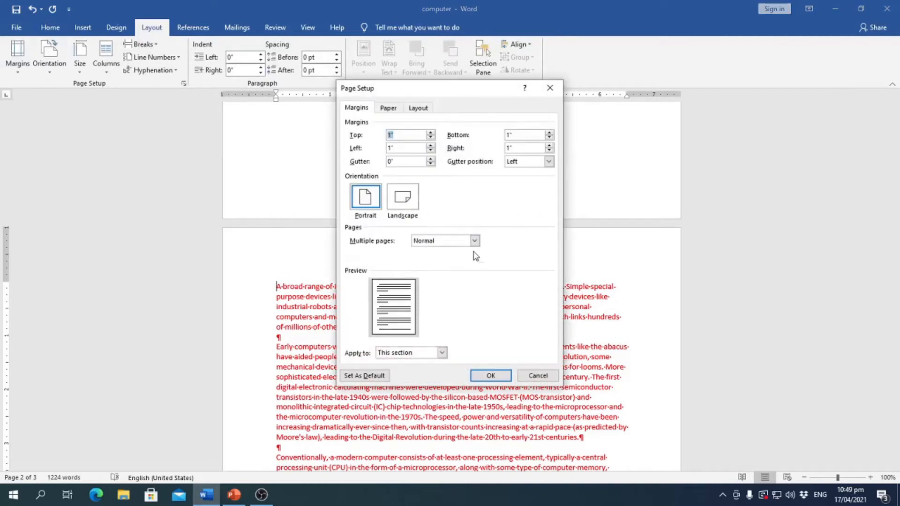
left_click(405, 207)
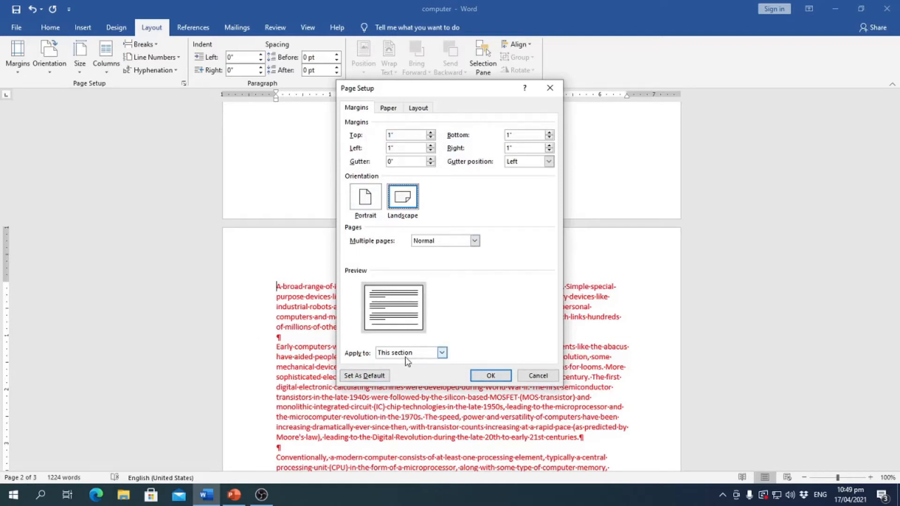
left_click(484, 377)
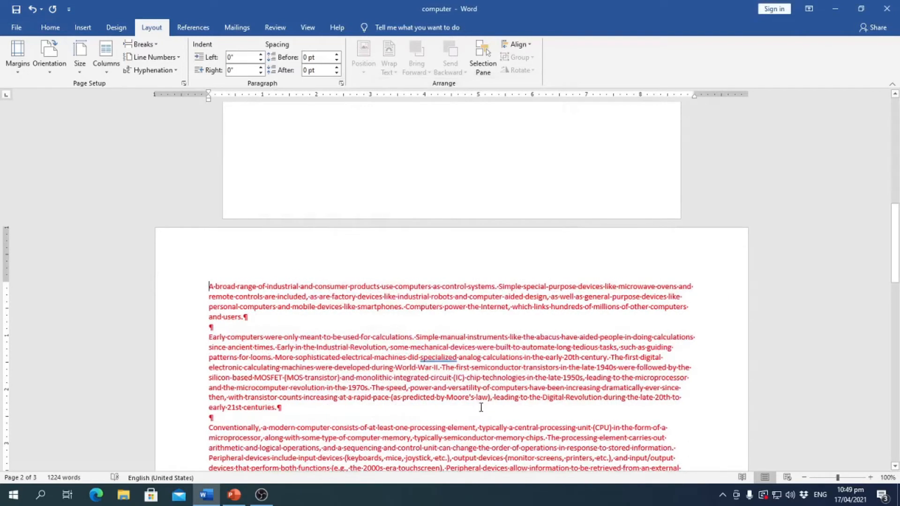
scroll(481, 408, "down", 10)
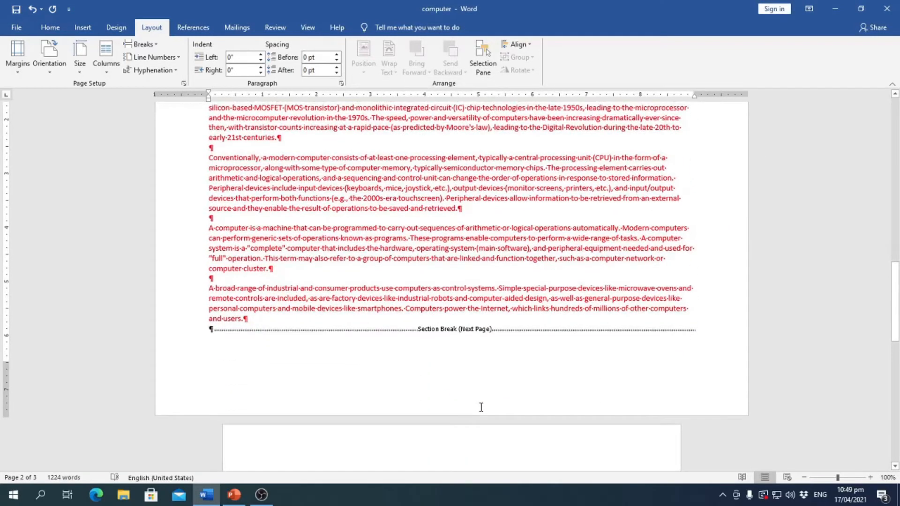
Examine the page orientations and section breaks across the document, from the first page through the red text to the last page.
scroll(482, 408, "up", 4)
scroll(602, 213, "up", 6)
scroll(578, 364, "down", 20)
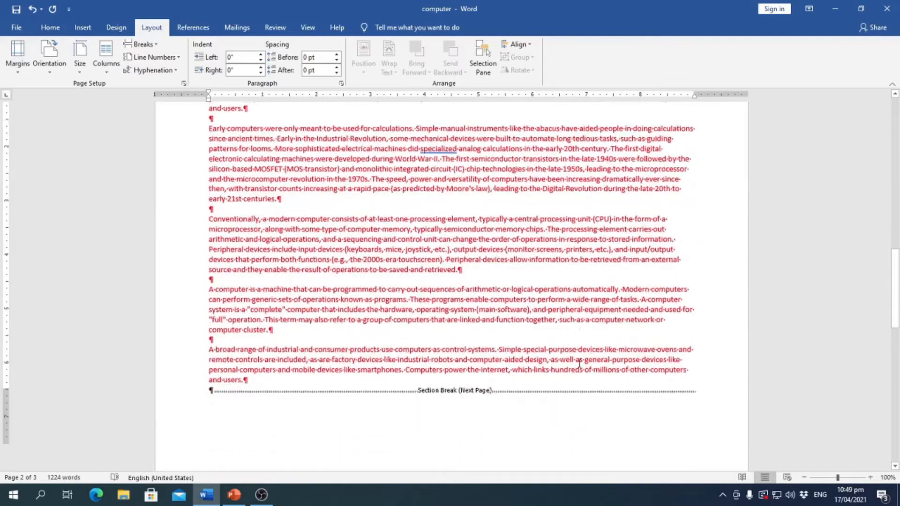
left_click(424, 250)
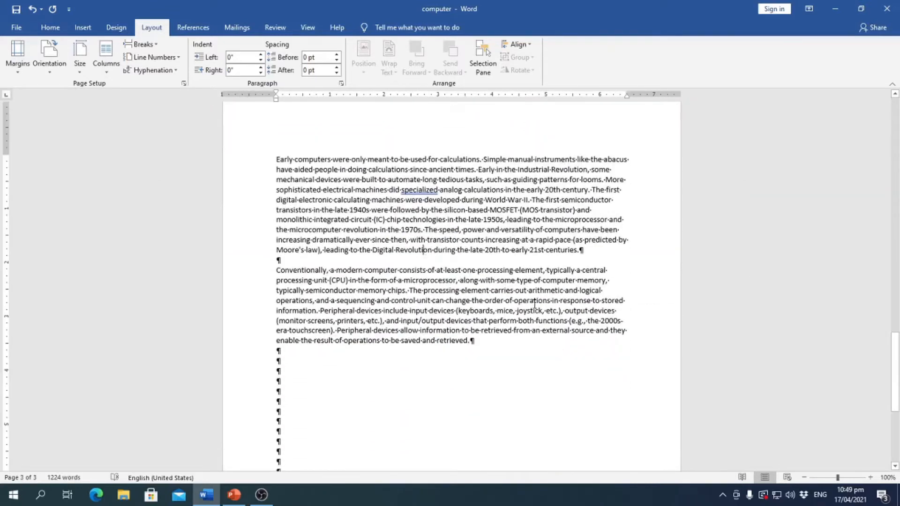
scroll(547, 338, "down", 4)
scroll(547, 337, "up", 6)
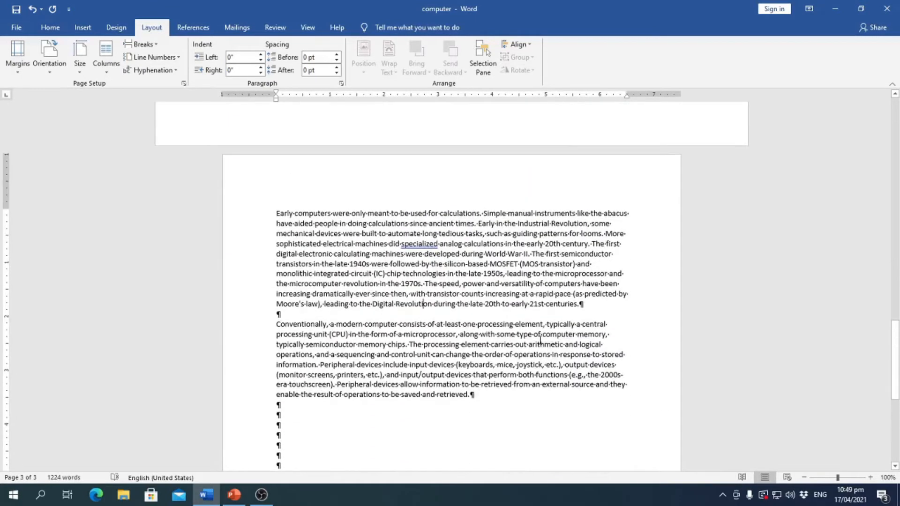
scroll(536, 338, "up", 20)
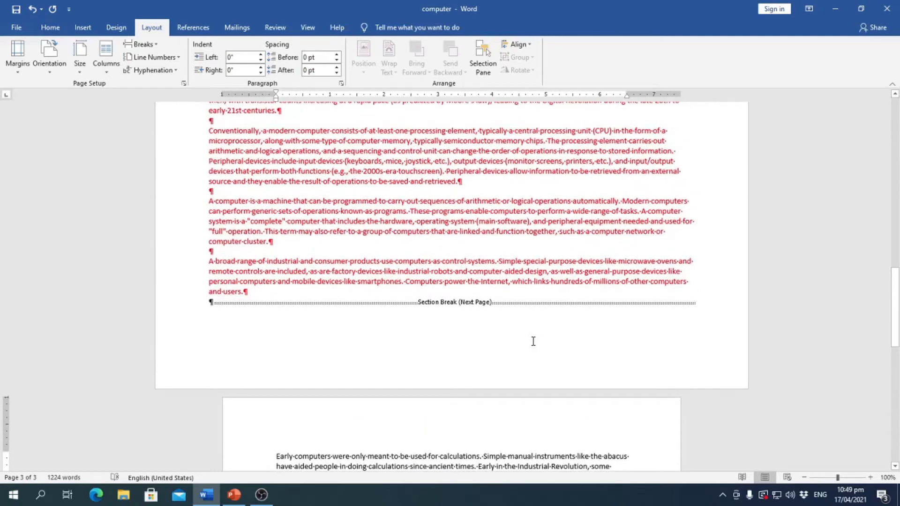
scroll(526, 339, "up", 15)
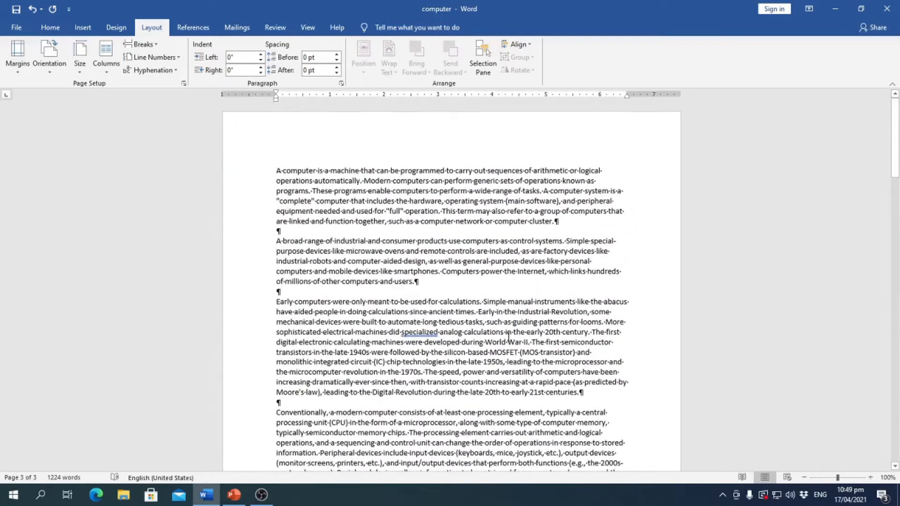
scroll(537, 335, "down", 6)
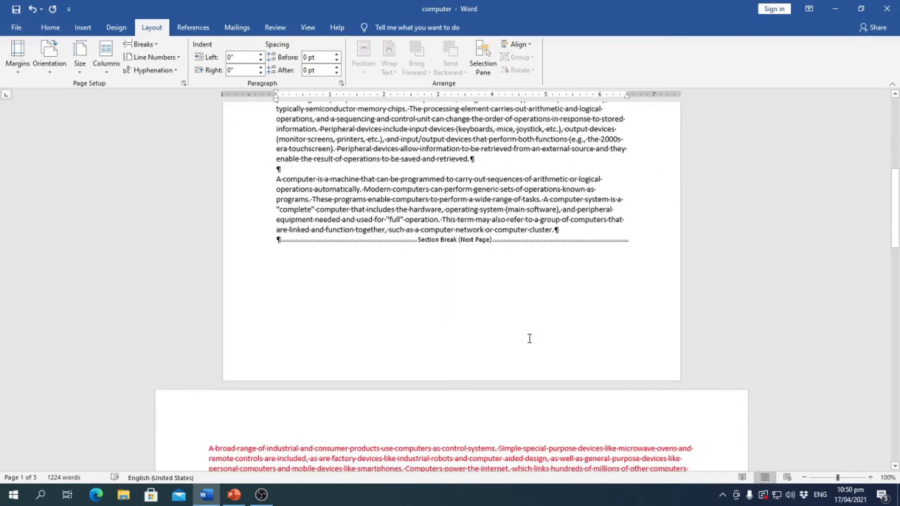
scroll(529, 339, "down", 10)
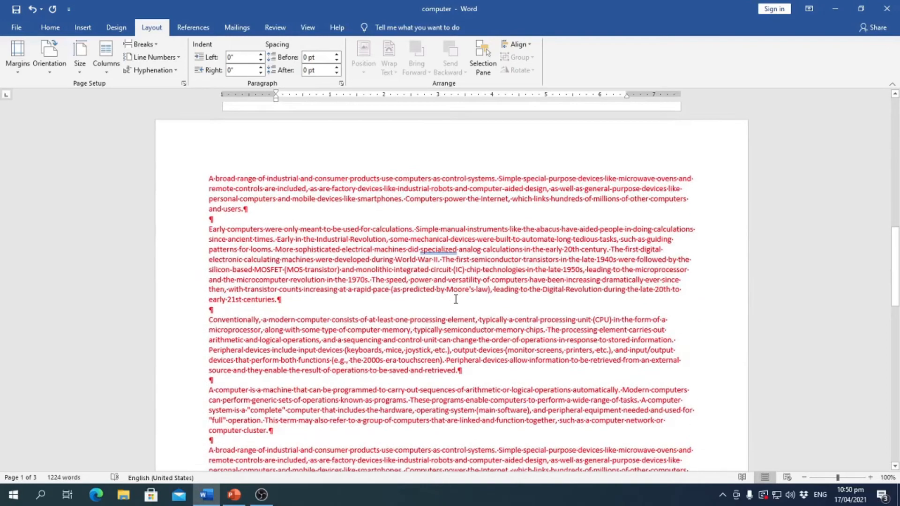
scroll(466, 309, "up", 18)
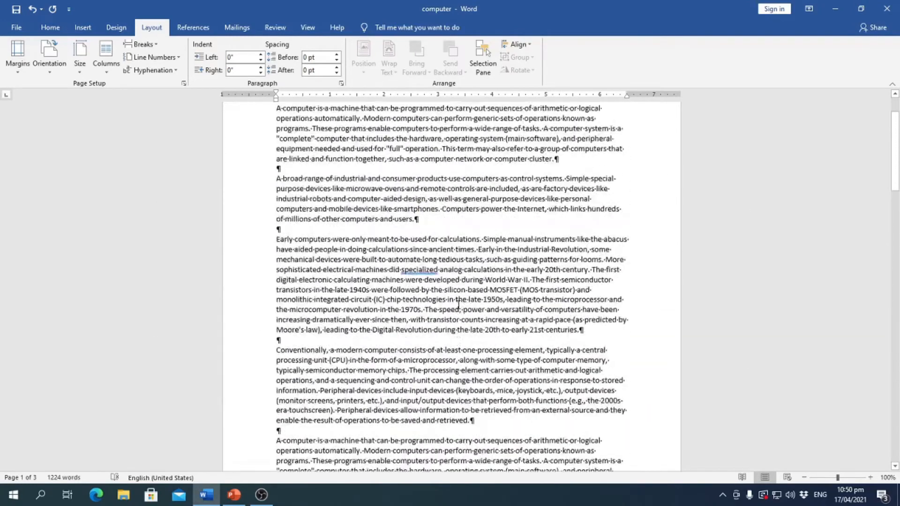
scroll(458, 305, "down", 20)
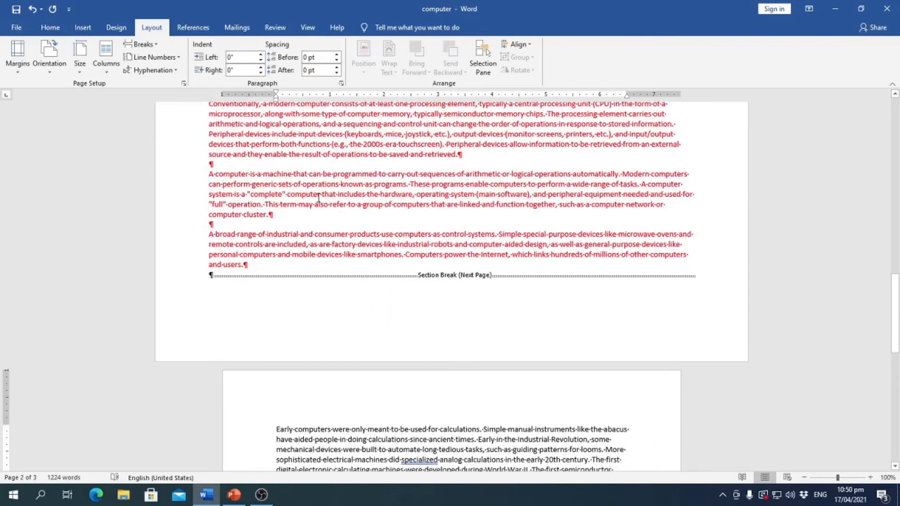
scroll(350, 328, "down", 13)
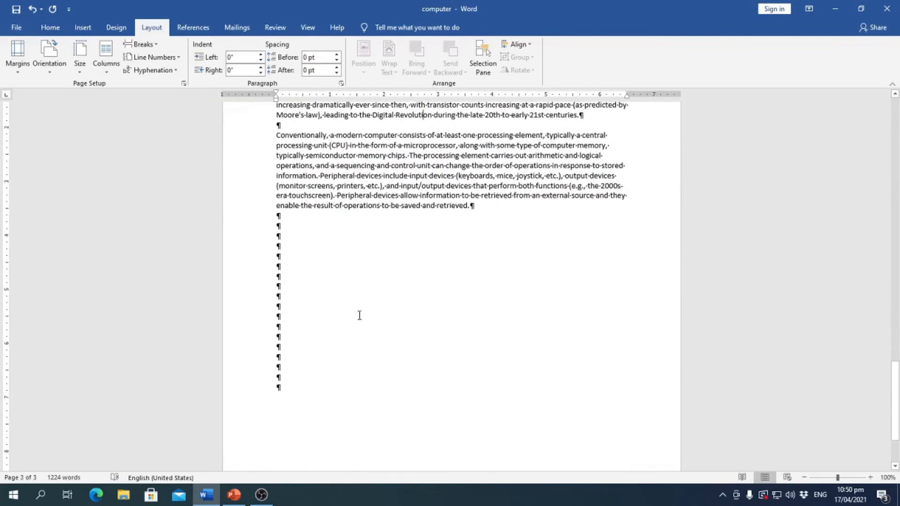
Insert a Next Page section break before the black "Conventionally, a modern computer" paragraph on the last page.
scroll(282, 294, "up", 3)
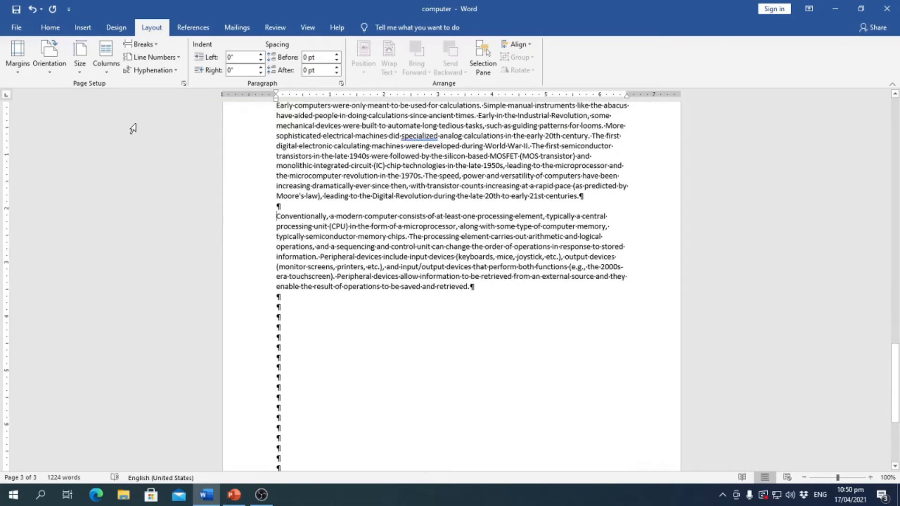
left_click(158, 46)
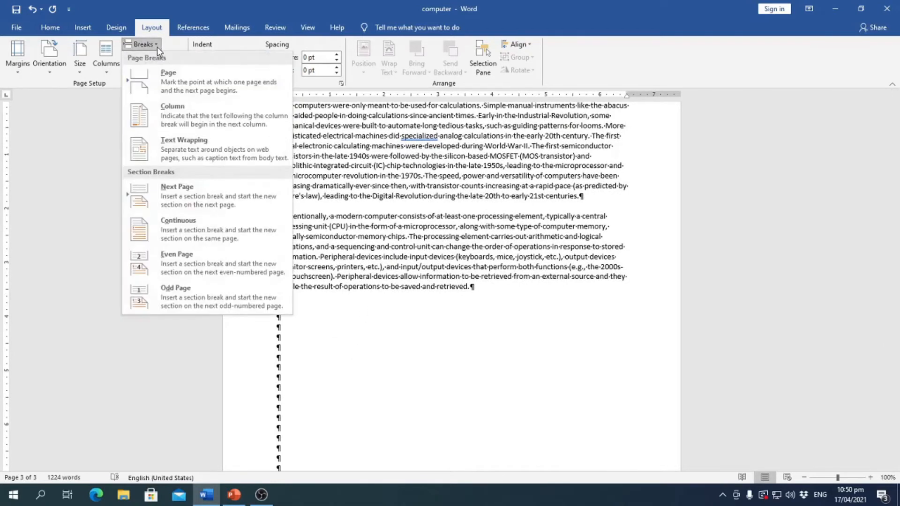
left_click(178, 197)
Insert a Next Page section break right after the final "Conventionally, a modern computer" paragraph.
scroll(365, 303, "down", 8)
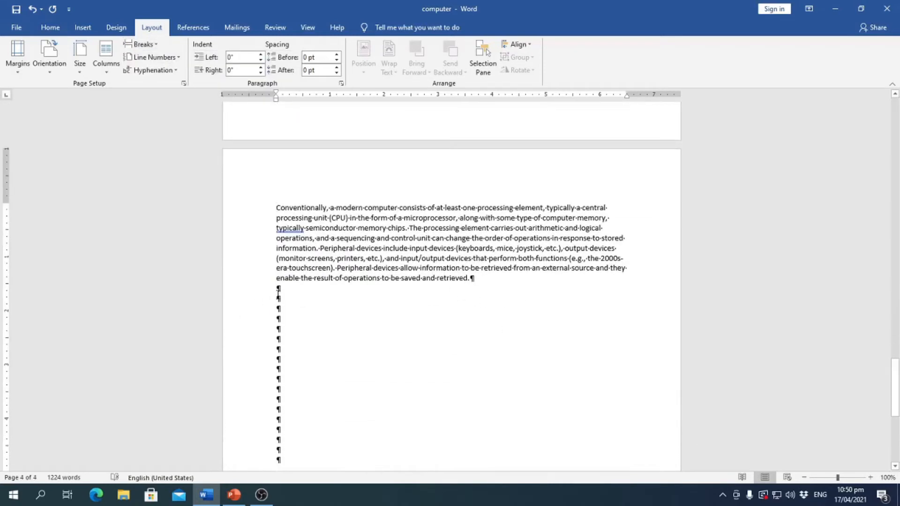
left_click(155, 47)
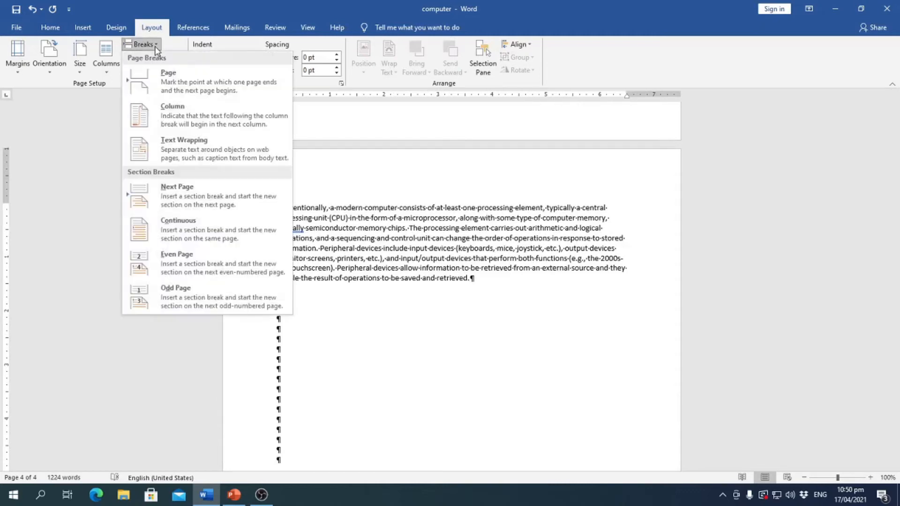
left_click(204, 201)
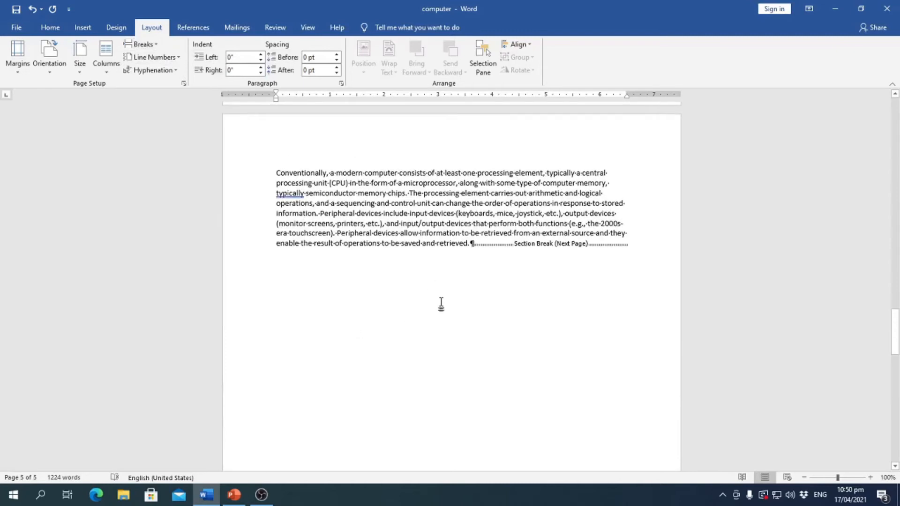
Set the section holding the final "Conventionally, a modern computer" paragraph to Landscape orientation in Page Setup, applied to This section.
scroll(421, 261, "up", 15)
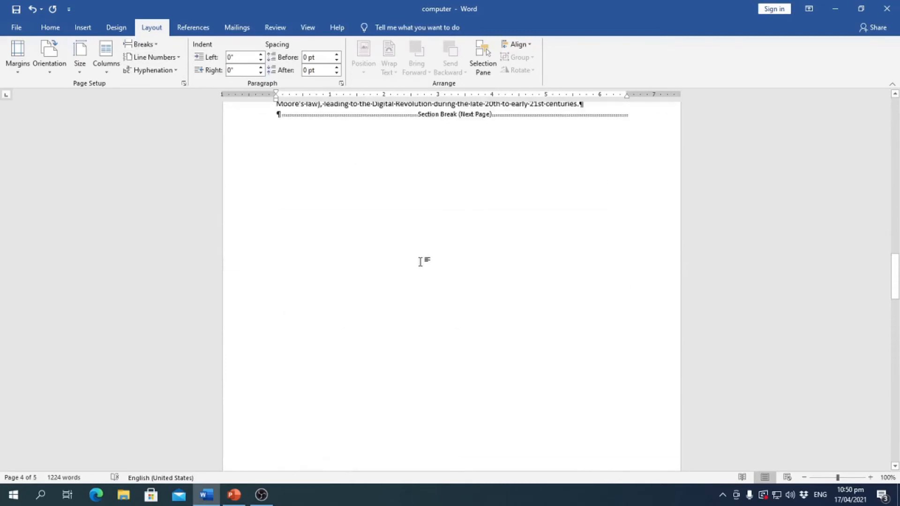
scroll(422, 263, "down", 15)
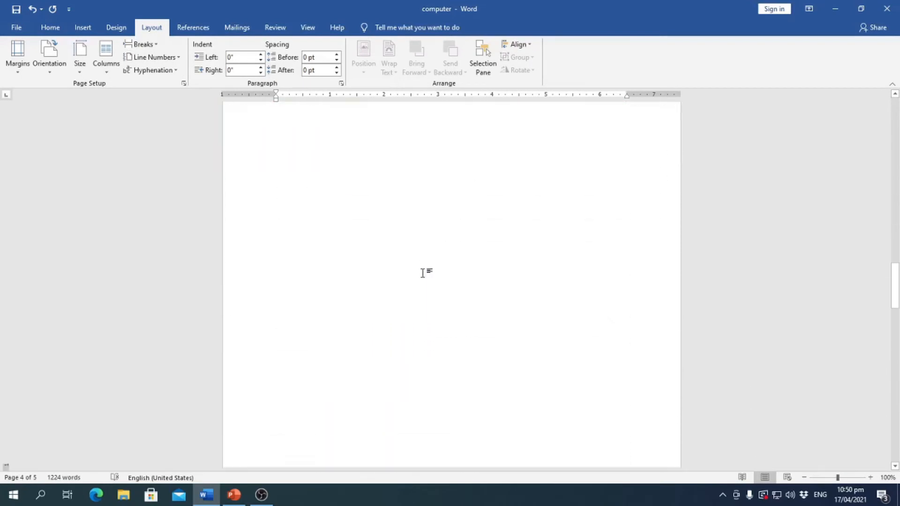
scroll(423, 276, "down", 6)
scroll(422, 276, "up", 10)
scroll(421, 276, "up", 3)
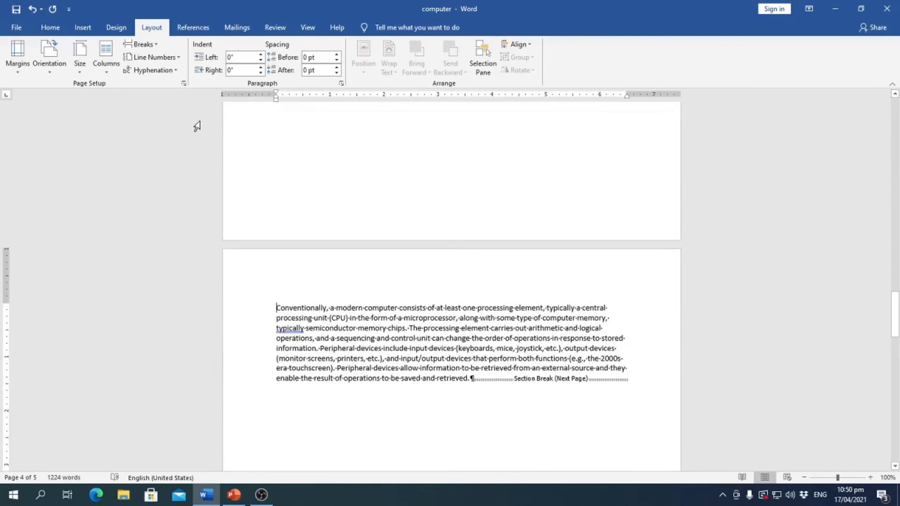
left_click(184, 83)
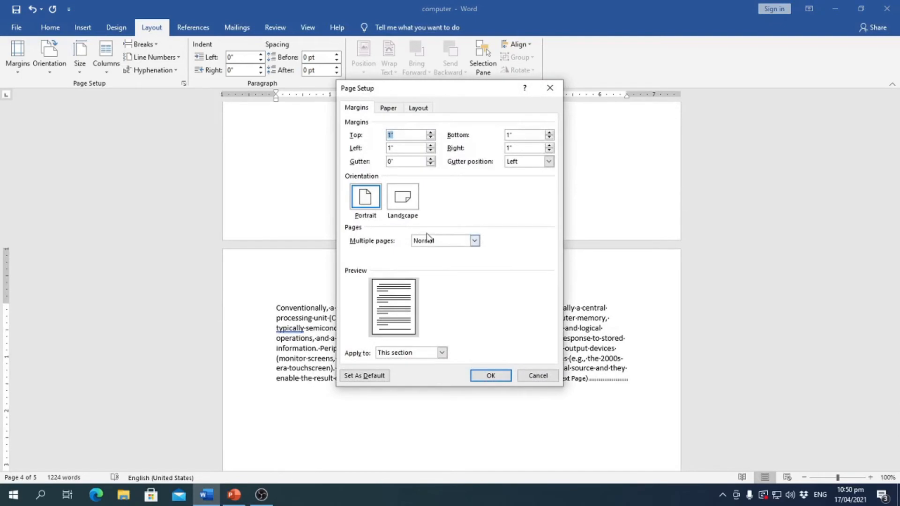
left_click(408, 195)
left_click(497, 378)
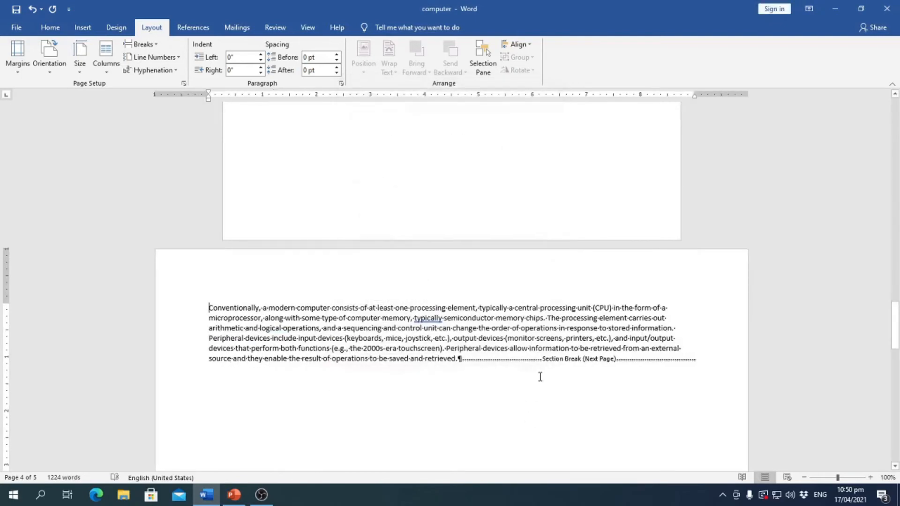
Examine the orientation of every page from the start of the document to the end and back.
key("ctrl+Home")
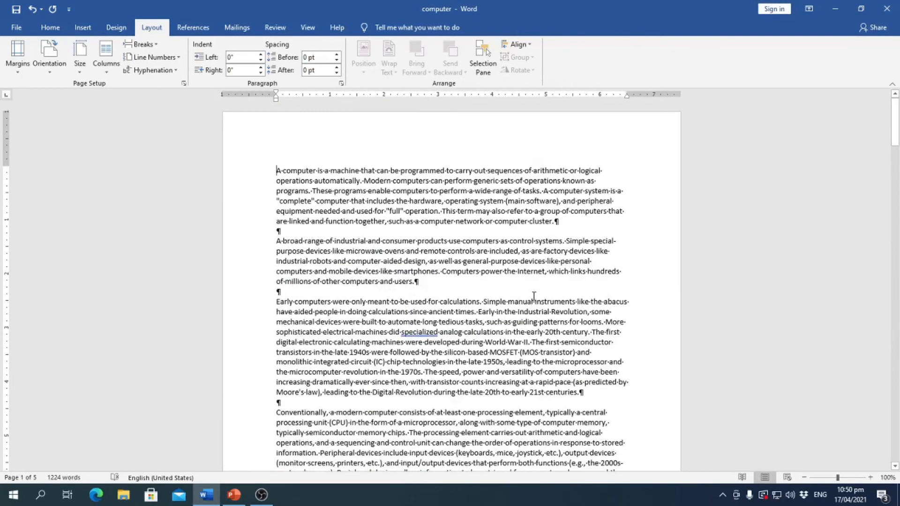
scroll(532, 296, "down", 20)
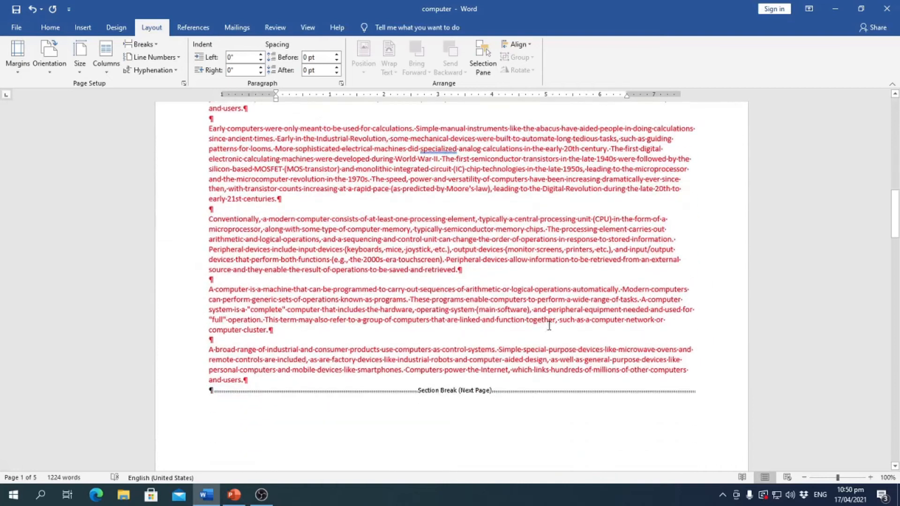
scroll(549, 326, "down", 15)
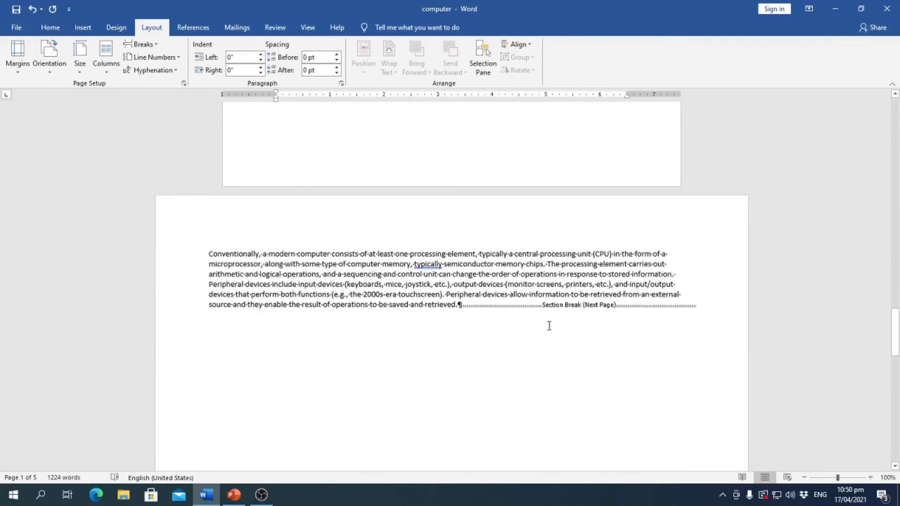
scroll(549, 326, "down", 10)
left_click(277, 229)
scroll(393, 234, "up", 6)
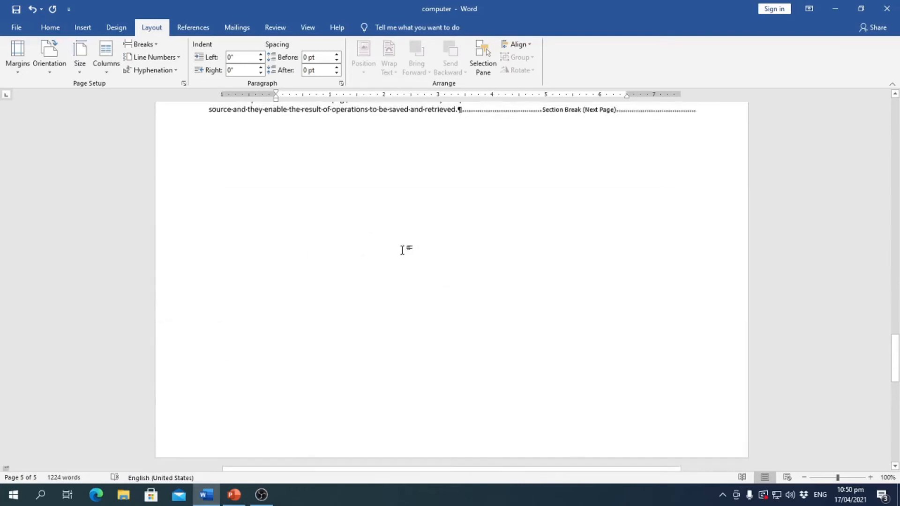
scroll(406, 244, "down", 2)
scroll(405, 254, "down", 10)
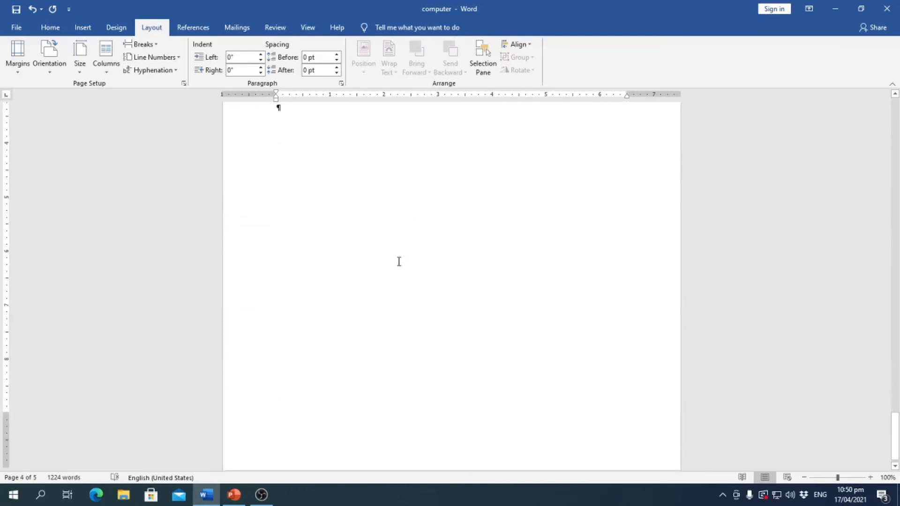
scroll(395, 260, "up", 3)
scroll(397, 261, "up", 15)
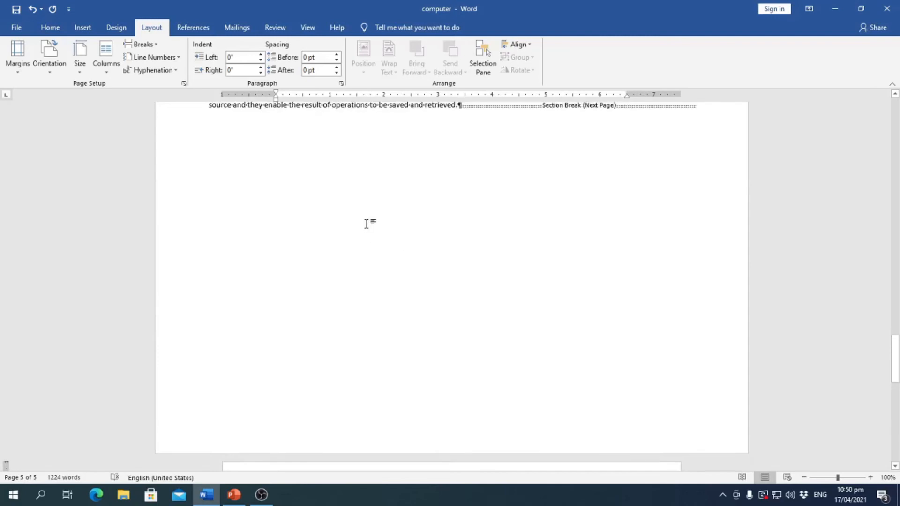
scroll(330, 216, "up", 20)
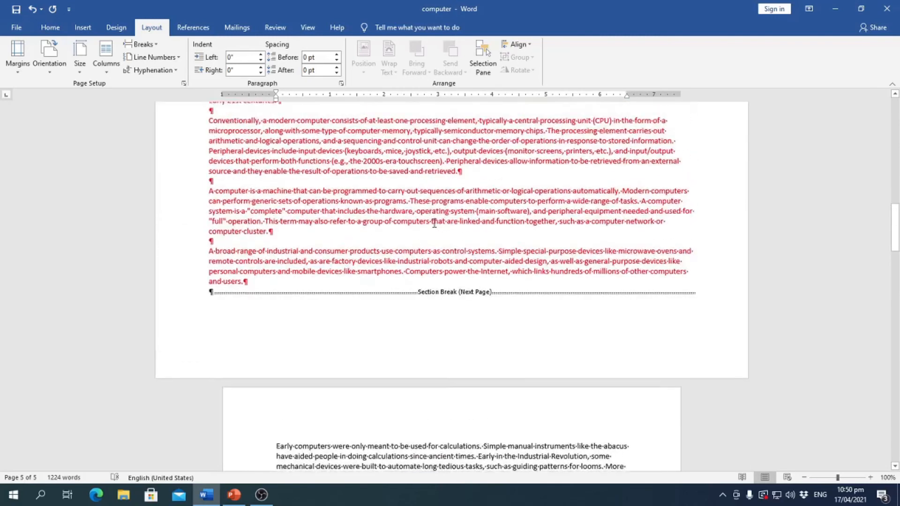
scroll(451, 225, "up", 5)
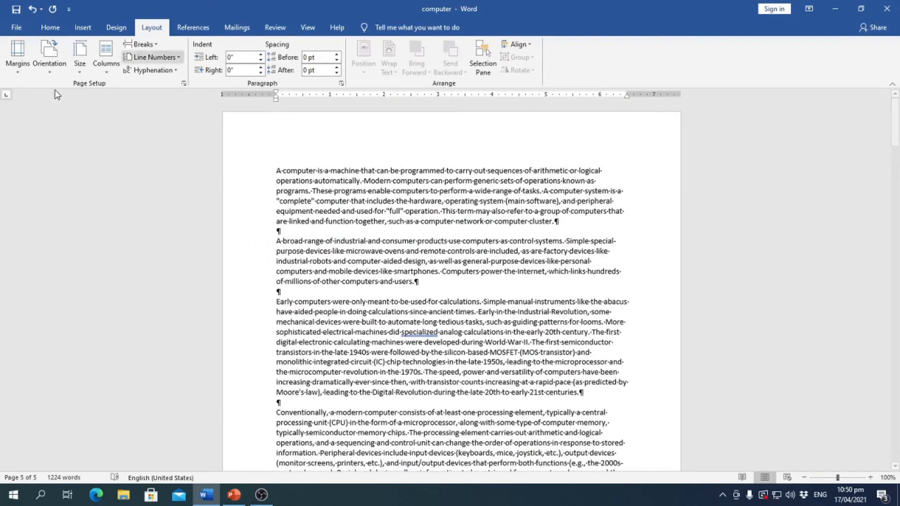
Check the Show/Hide ¶ option and review the section break between the first page and the red text's page.
left_click(51, 27)
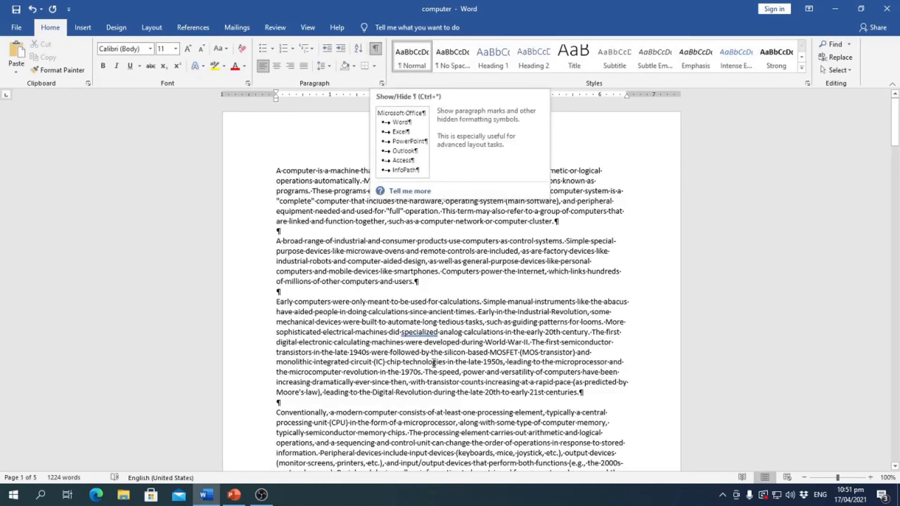
scroll(429, 251, "down", 10)
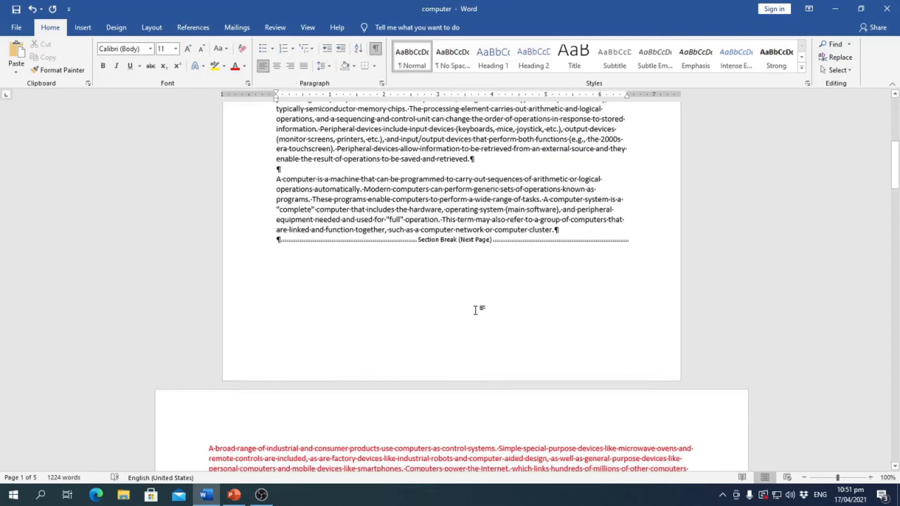
scroll(468, 282, "down", 1)
scroll(468, 282, "down", 5)
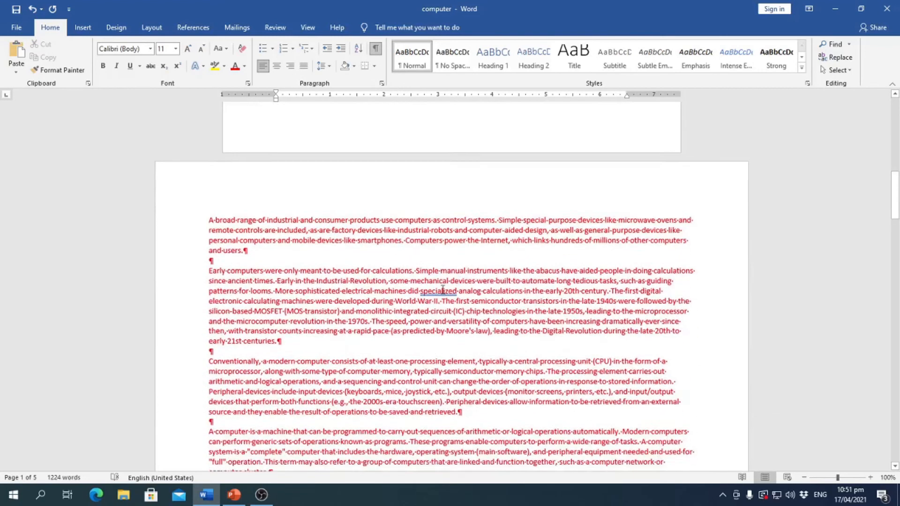
Switch to the PowerPoint presentation "How to Set Up Portrait and Landscape Pages in the Same Word Document".
left_click(235, 496)
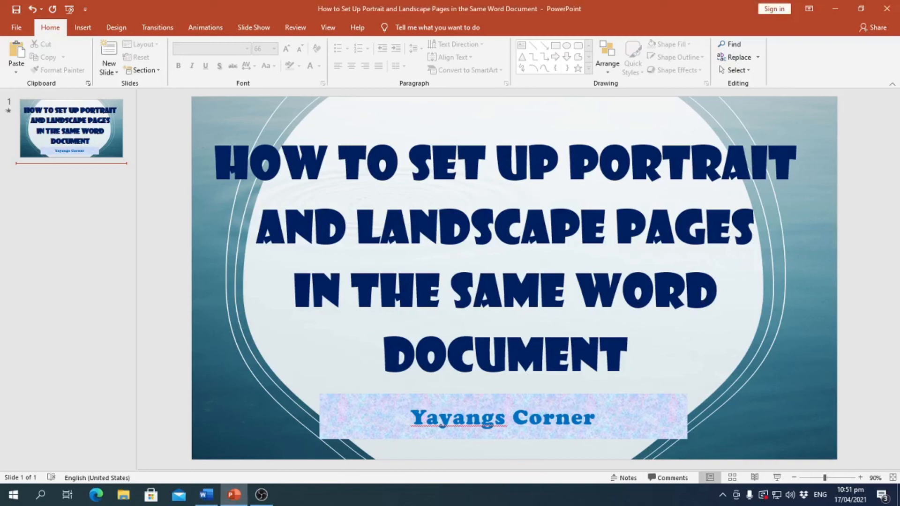